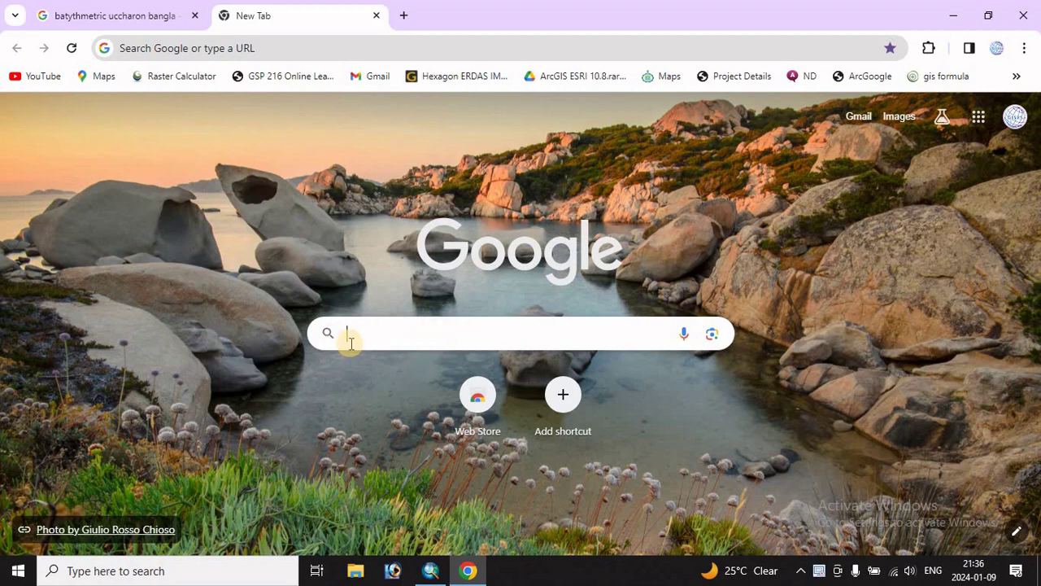
- Search the web for "gebco data download" and open the GEBCO Gridded Bathymetry Data page
{"action": "left_click", "coordinate": [378, 332]}
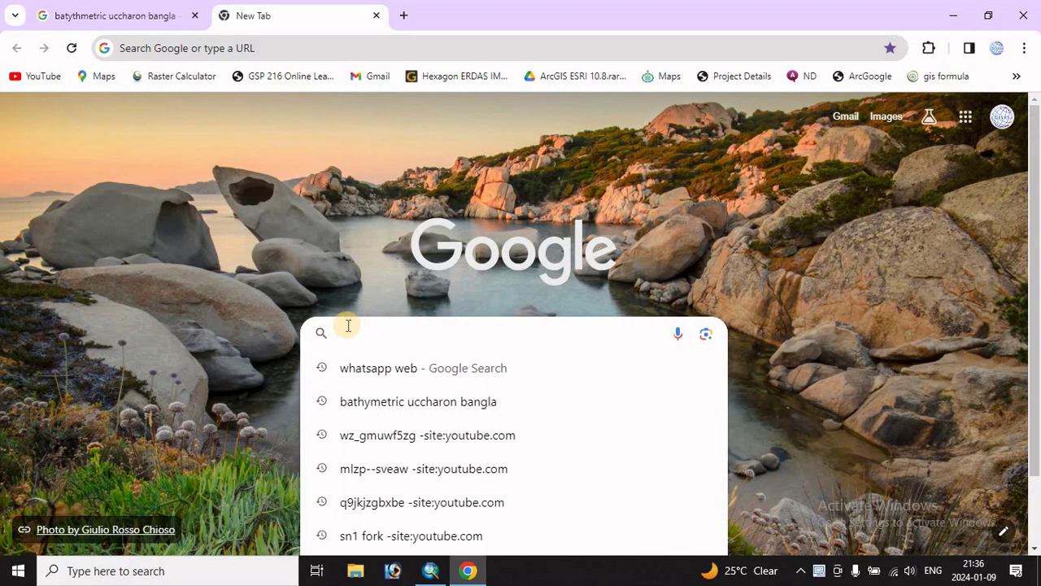
{"action": "type", "text": "gebco data download"}
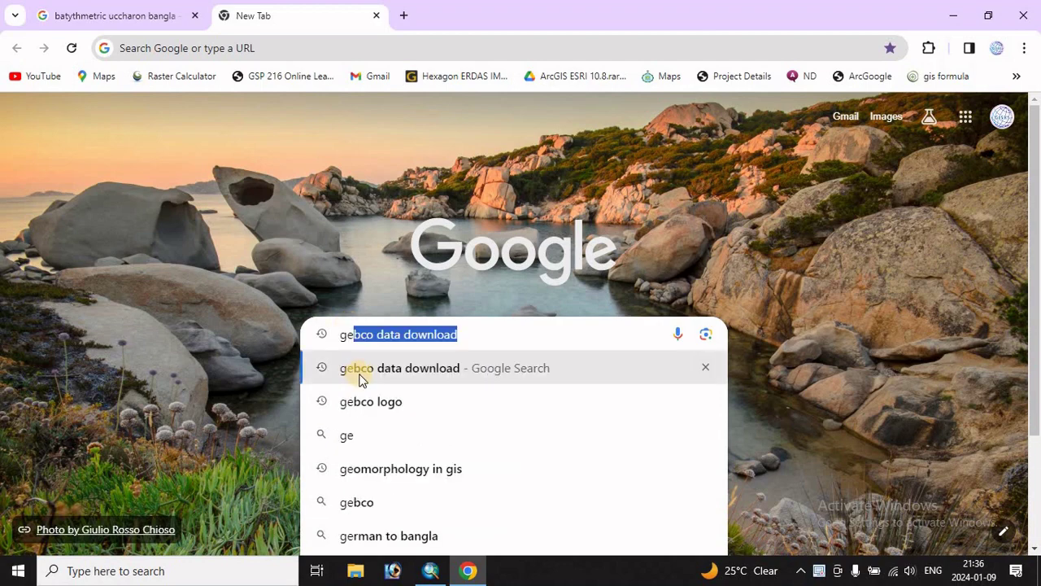
{"action": "left_click", "coordinate": [355, 372]}
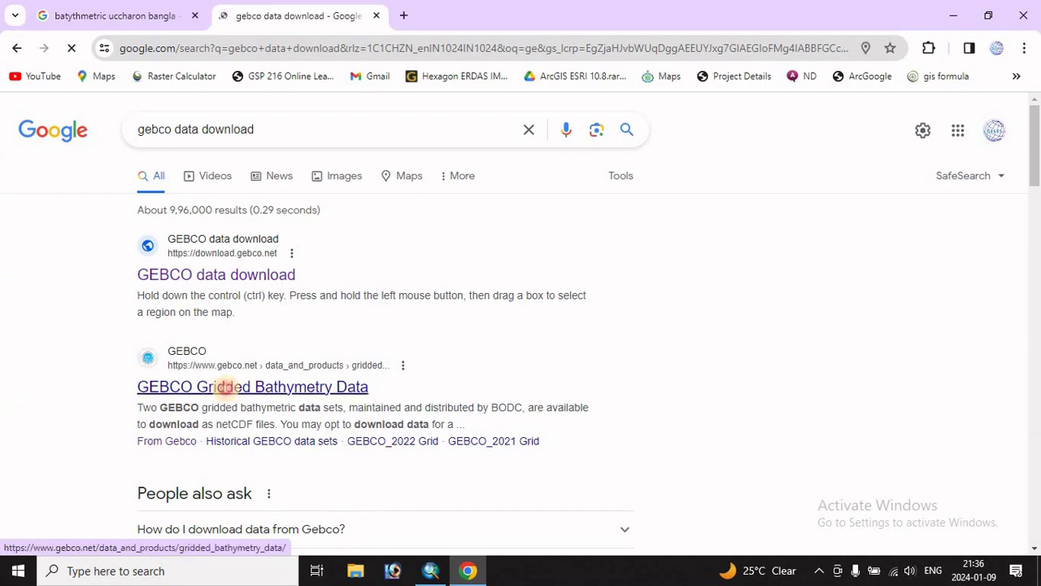
{"action": "left_click", "coordinate": [228, 394]}
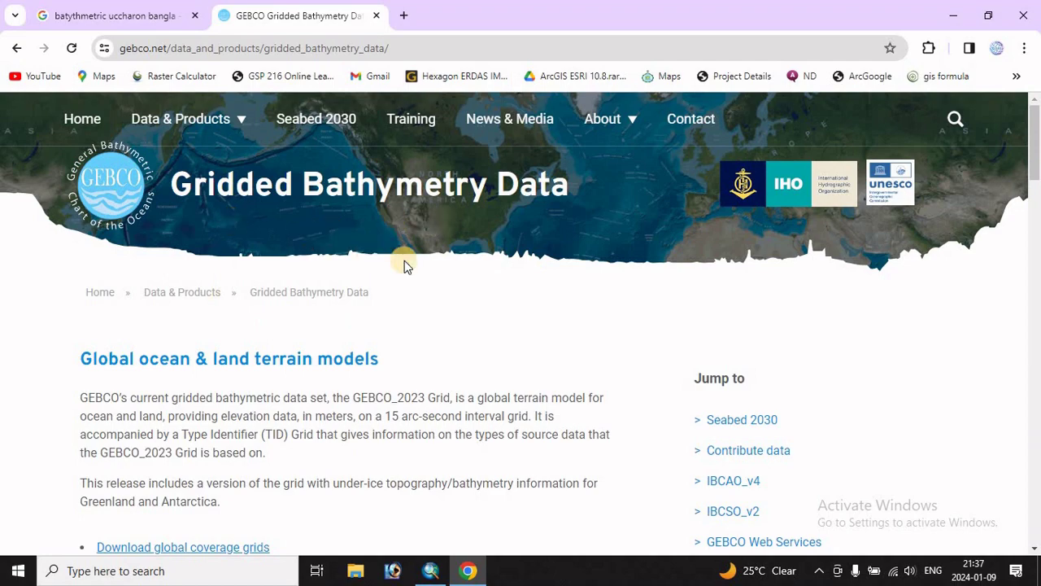
- Open the GEBCO download application for user-defined areas and dismiss its region-selection notice
{"action": "scroll", "coordinate": [340, 328], "scroll_direction": "down", "scroll_amount": 2}
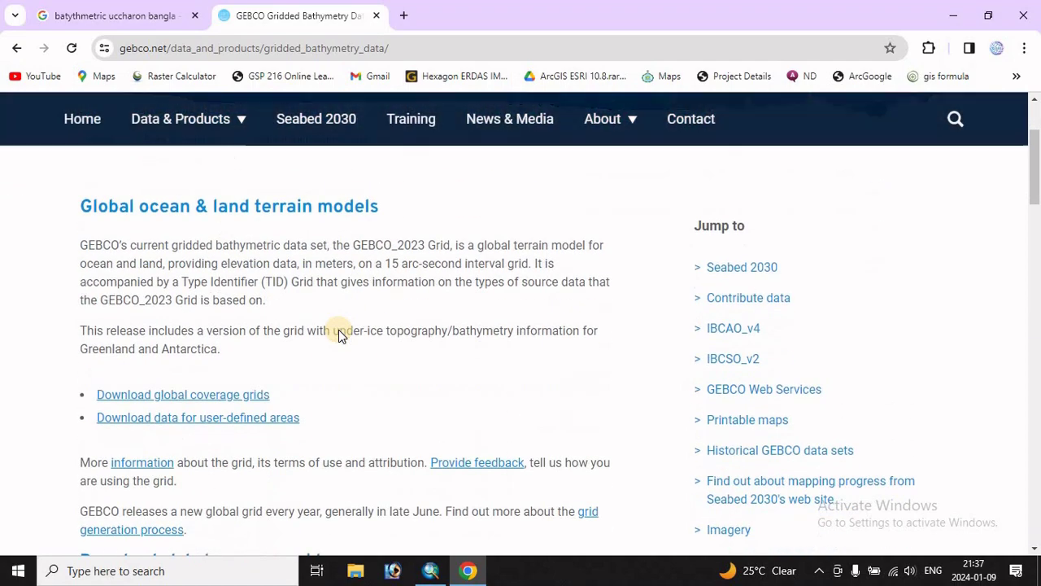
{"action": "scroll", "coordinate": [338, 335], "scroll_direction": "down", "scroll_amount": 3}
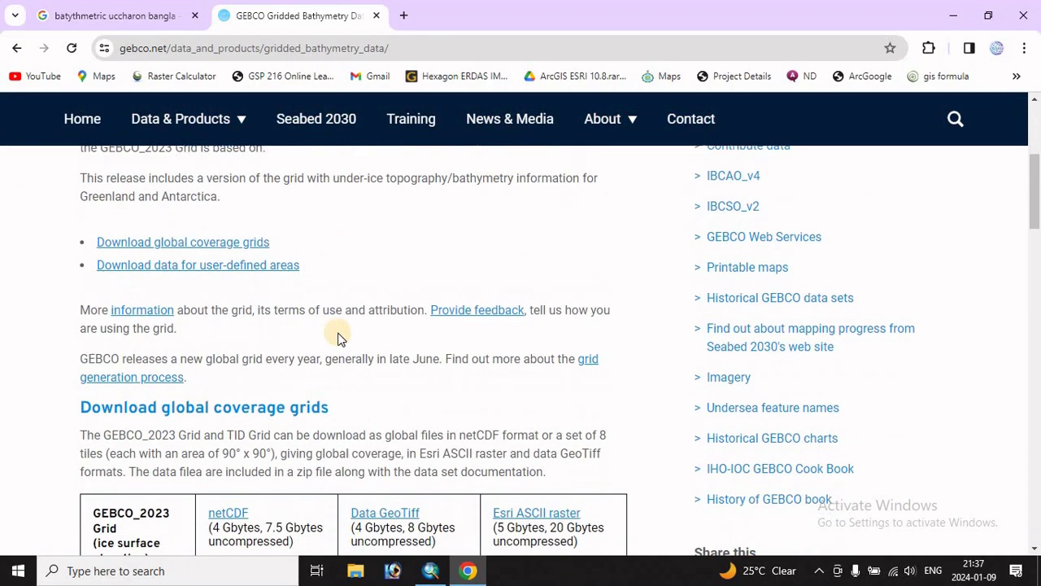
{"action": "scroll", "coordinate": [488, 341], "scroll_direction": "down", "scroll_amount": 2}
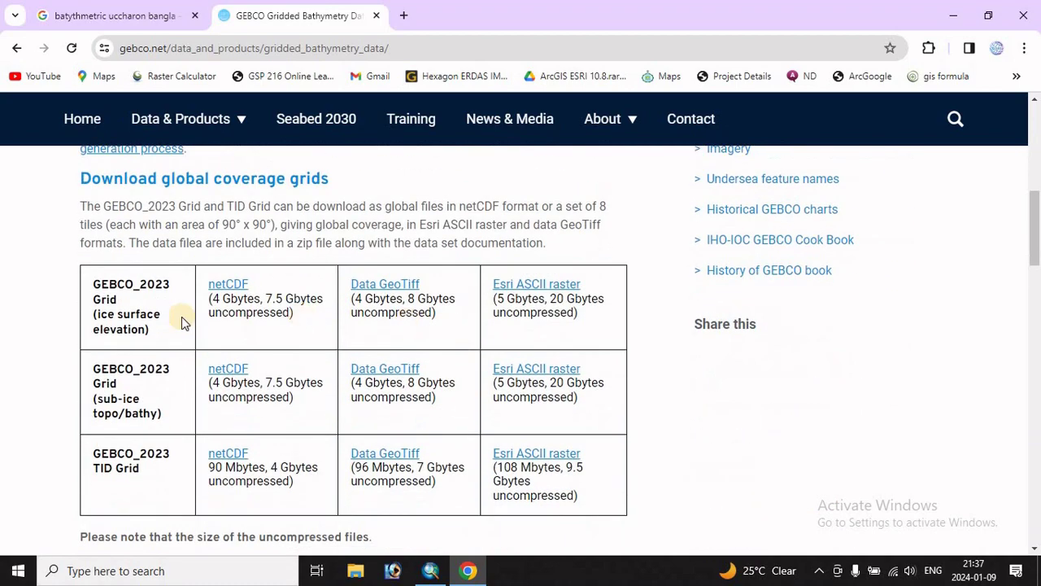
{"action": "scroll", "coordinate": [247, 371], "scroll_direction": "down", "scroll_amount": 4}
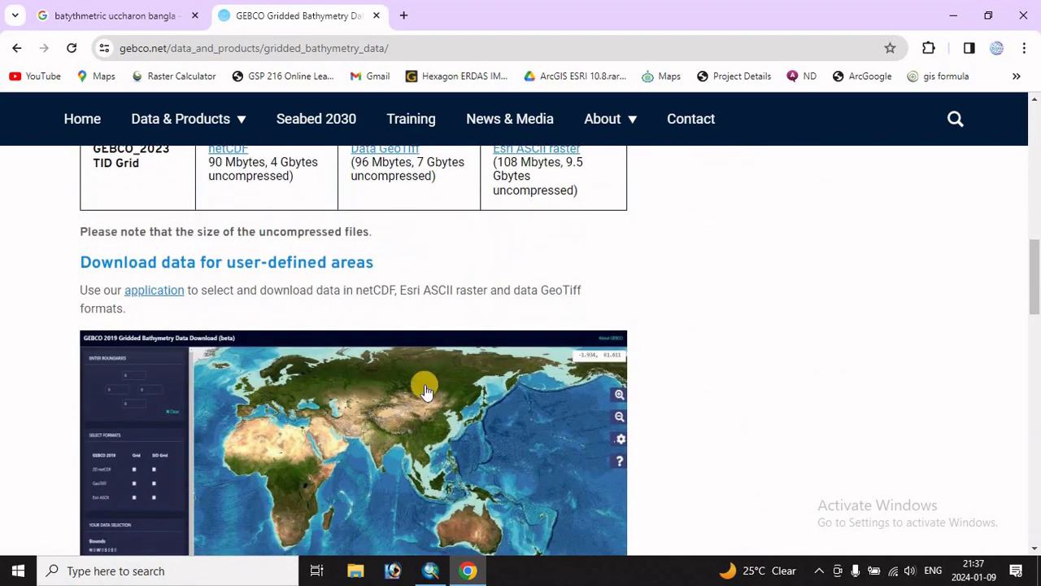
{"action": "scroll", "coordinate": [204, 382], "scroll_direction": "down", "scroll_amount": 2}
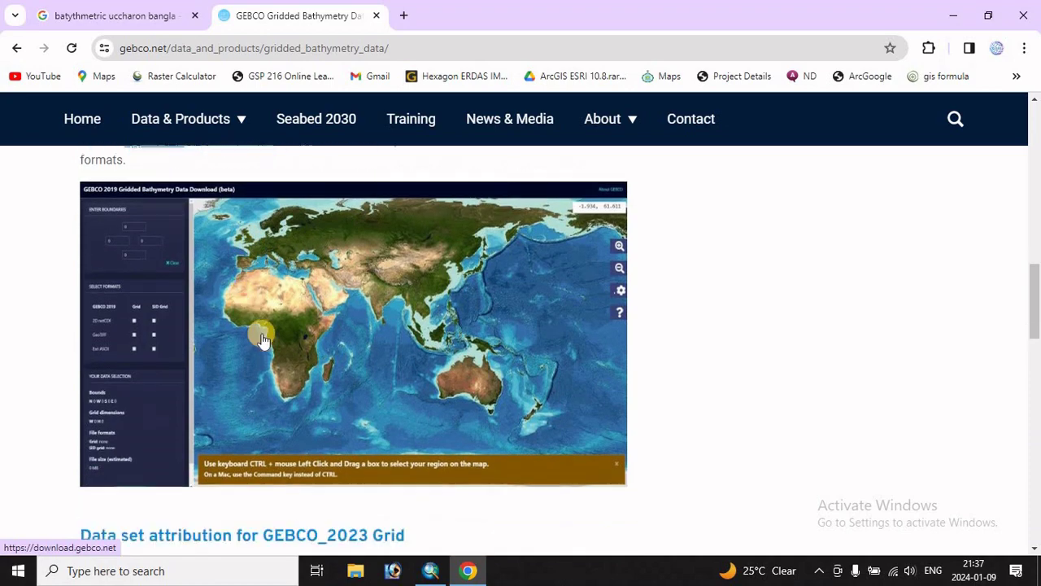
{"action": "scroll", "coordinate": [209, 372], "scroll_direction": "down", "scroll_amount": 2}
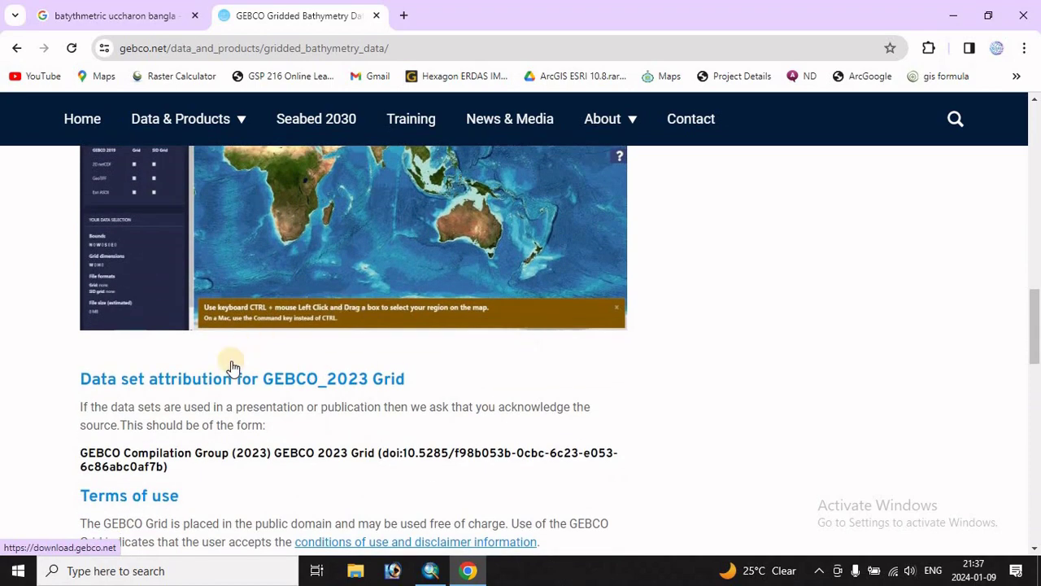
{"action": "scroll", "coordinate": [276, 366], "scroll_direction": "up", "scroll_amount": 2}
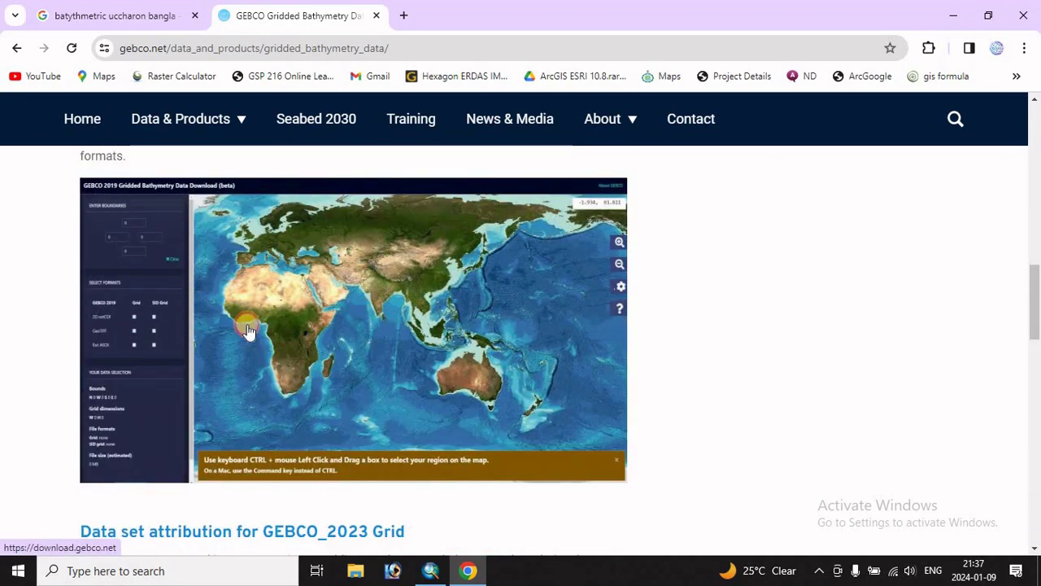
{"action": "left_click", "coordinate": [249, 332]}
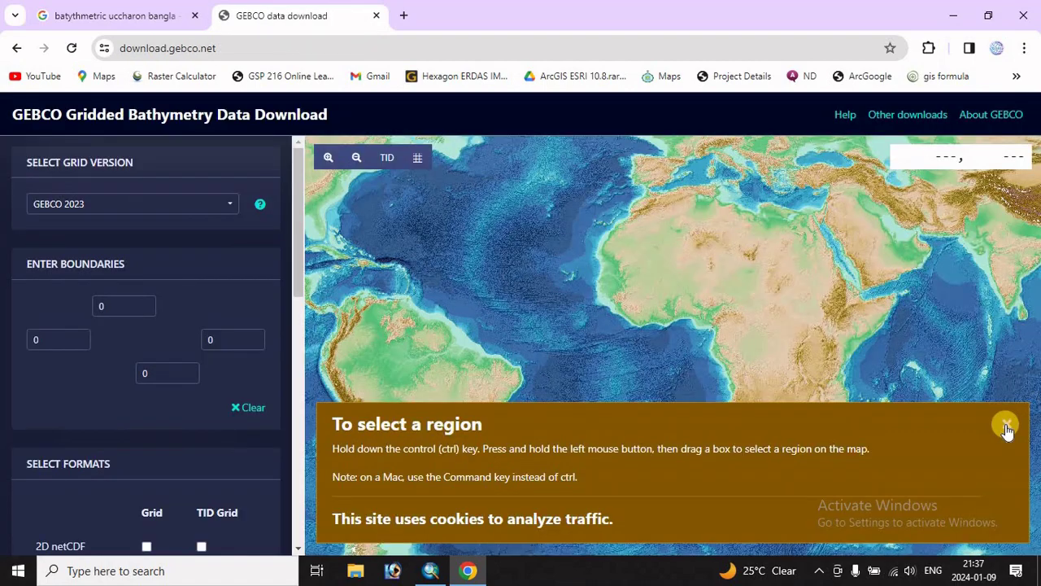
{"action": "left_click", "coordinate": [1006, 429]}
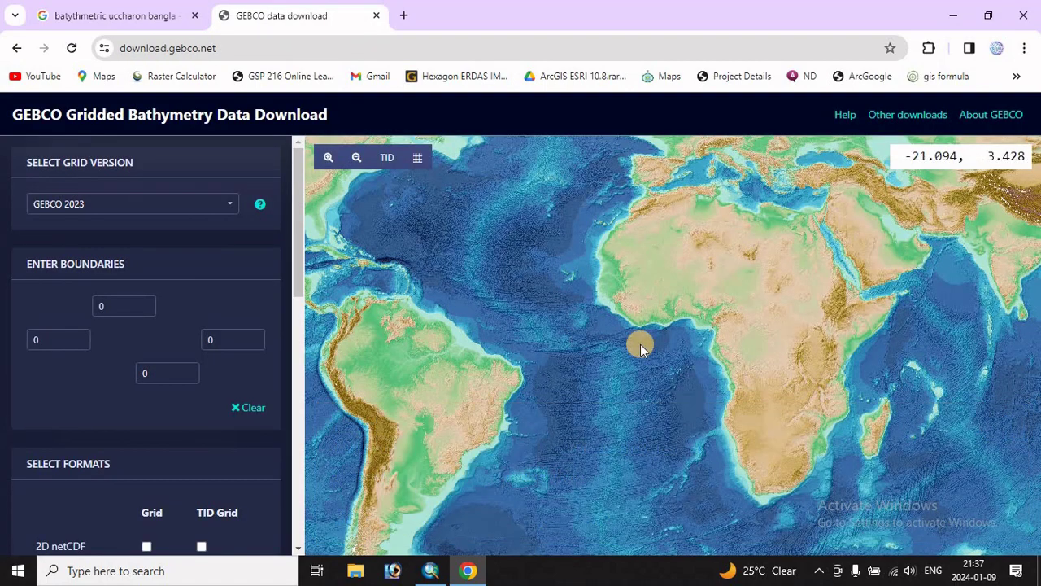
- Bring India and the Bay of Bengal into view on the map and show the graticule lines
{"action": "left_click_drag", "start_coordinate": [805, 344], "coordinate": [627, 361]}
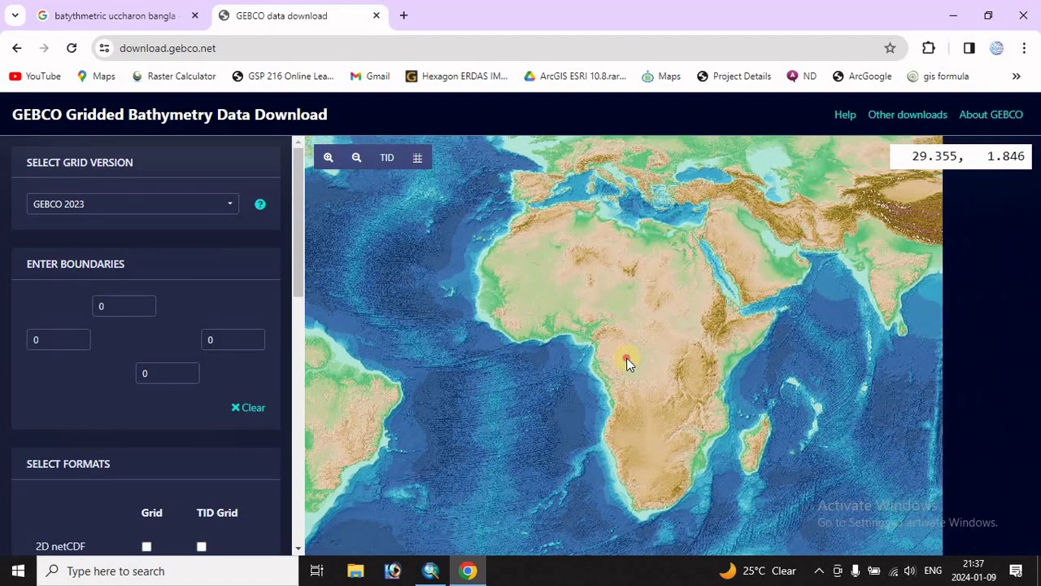
{"action": "left_click_drag", "start_coordinate": [695, 337], "coordinate": [634, 293]}
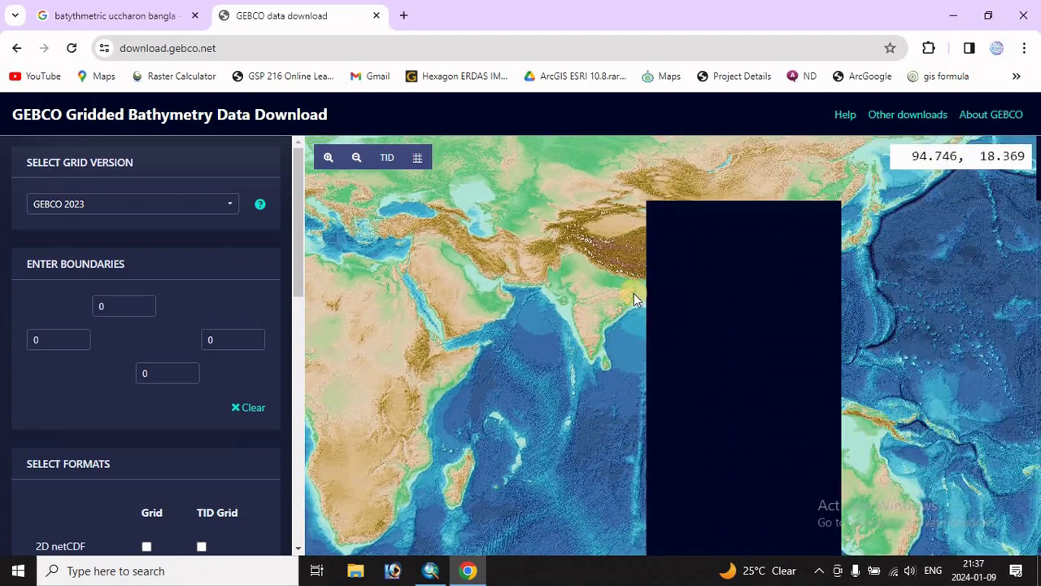
{"action": "scroll", "coordinate": [560, 302], "scroll_direction": "up", "scroll_amount": 2}
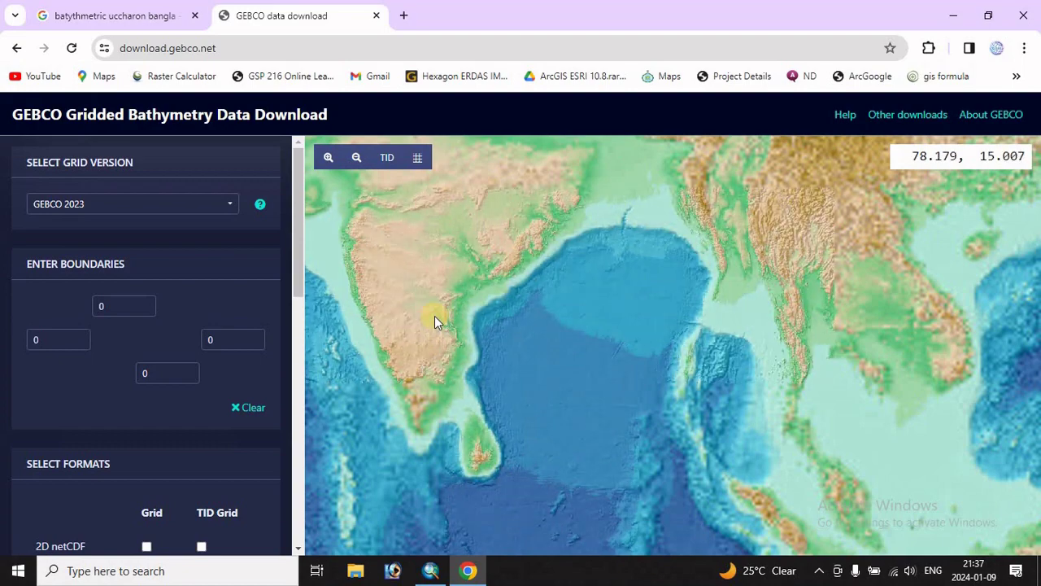
{"action": "left_click_drag", "start_coordinate": [416, 292], "coordinate": [520, 341]}
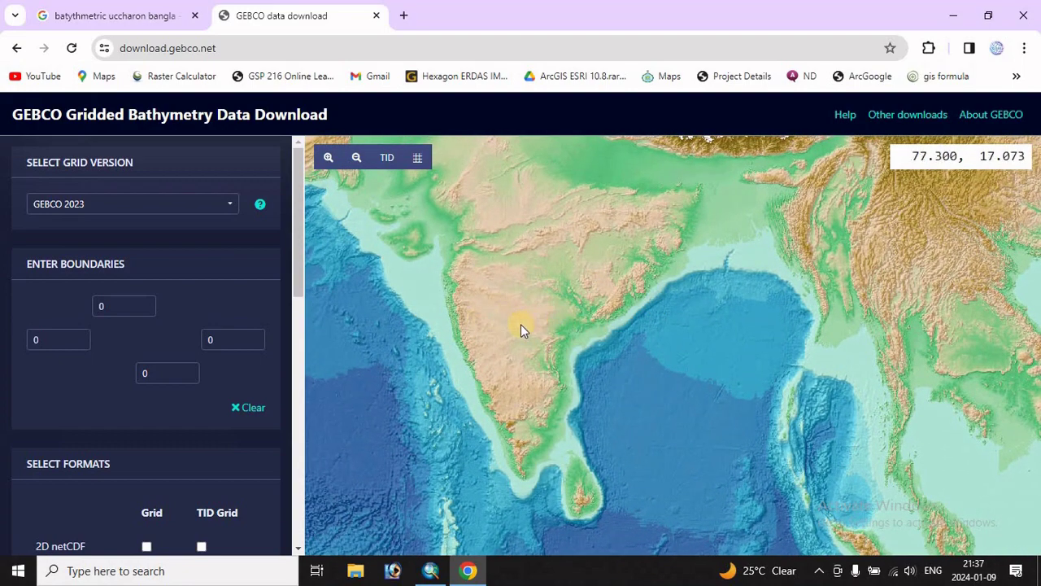
{"action": "scroll", "coordinate": [521, 330], "scroll_direction": "up", "scroll_amount": 2}
{"action": "scroll", "coordinate": [572, 351], "scroll_direction": "down", "scroll_amount": 2}
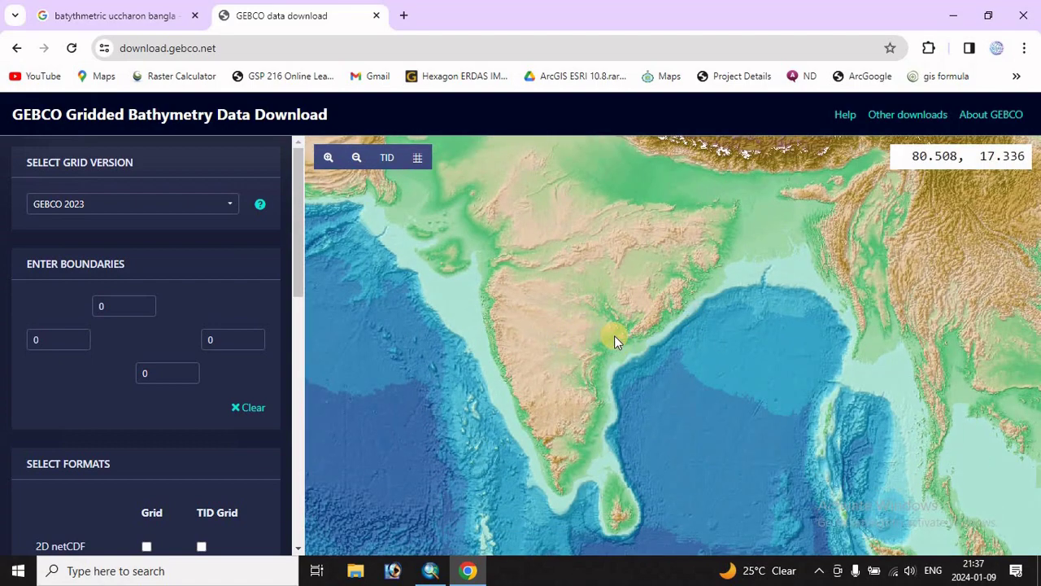
{"action": "left_click", "coordinate": [416, 162]}
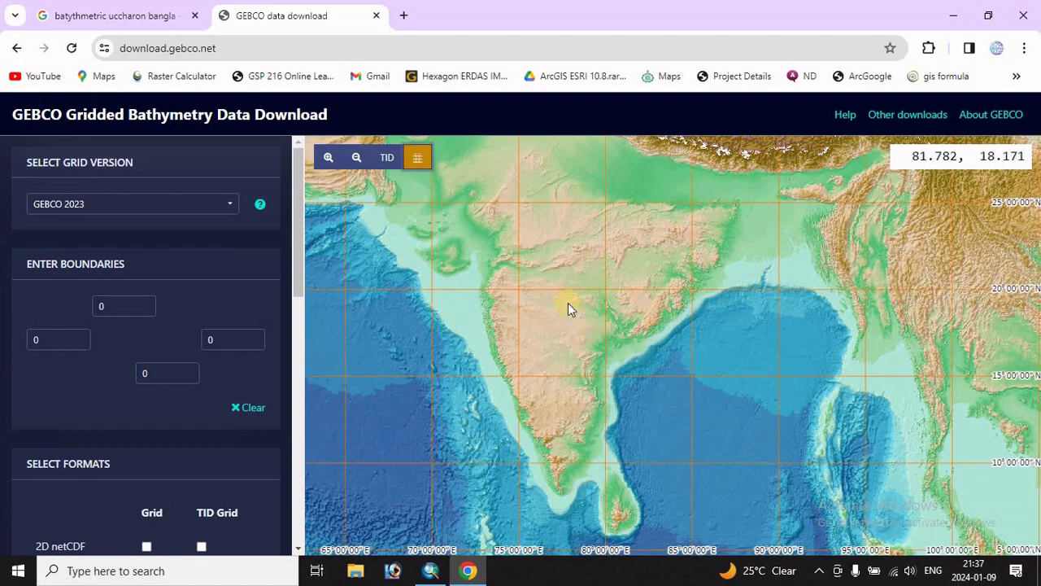
- Choose GEBCO 2023 as the grid version and turn on the map's graticule lines
{"action": "left_click", "coordinate": [229, 204]}
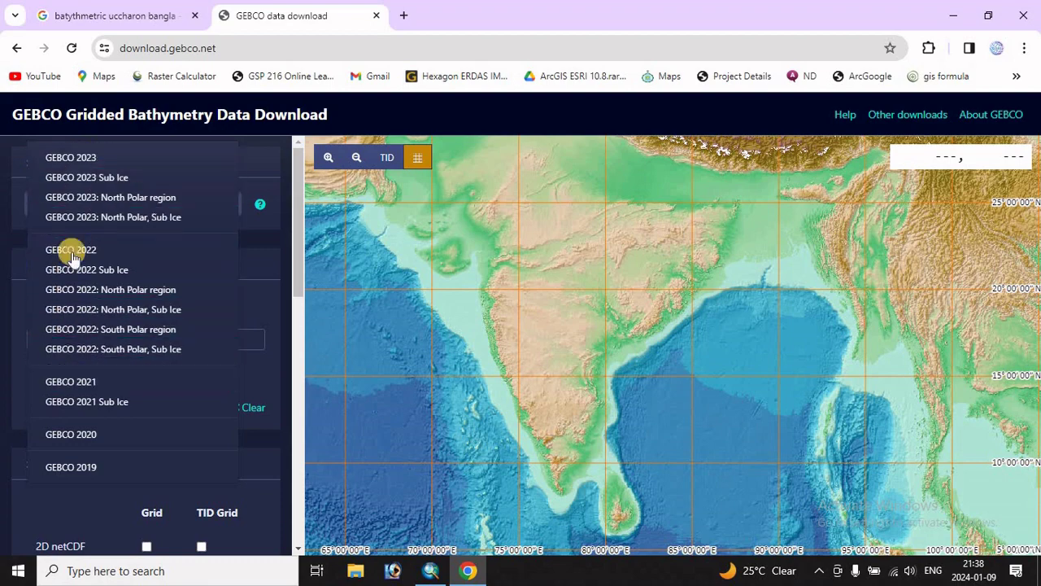
{"action": "left_click", "coordinate": [86, 160]}
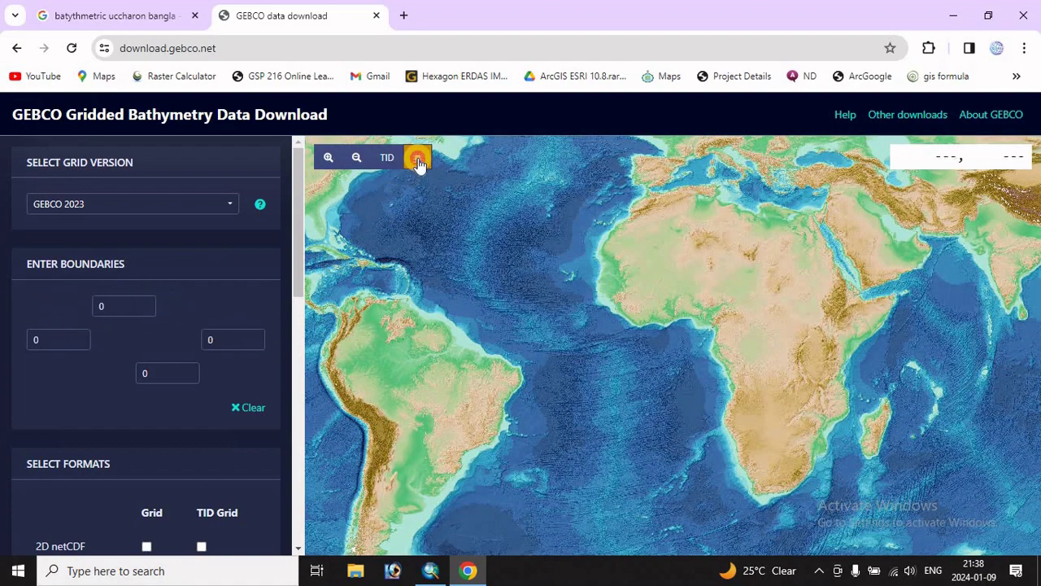
{"action": "left_click", "coordinate": [417, 160]}
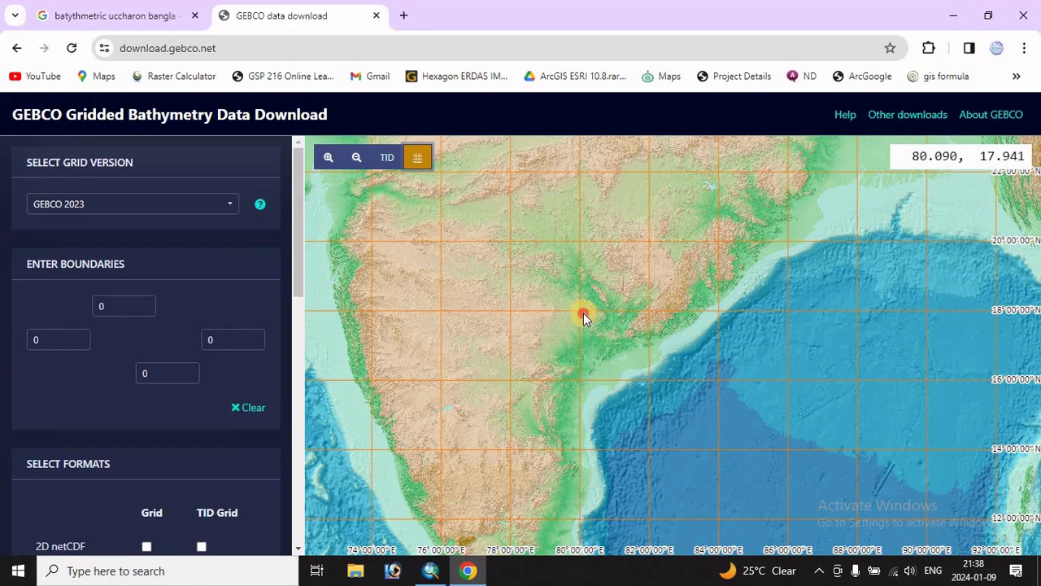
- Select the coastal region from about 80.09 to 83.47° E and 15.22 to 17.94° N and add its GeoTIFF grid to the download basket
{"action": "left_click_drag", "start_coordinate": [583, 314], "coordinate": [698, 409]}
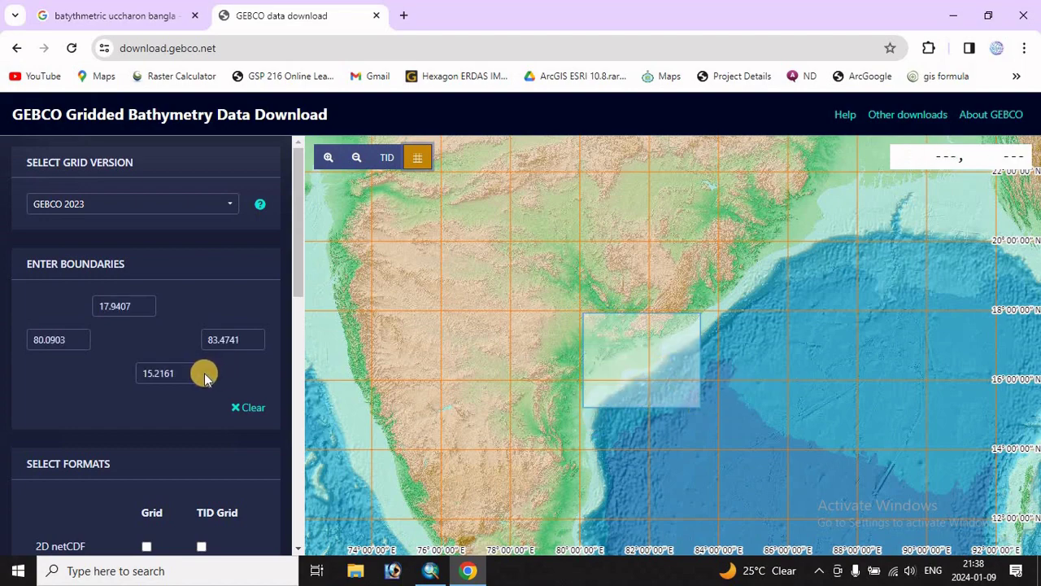
{"action": "scroll", "coordinate": [204, 375], "scroll_direction": "down", "scroll_amount": 1}
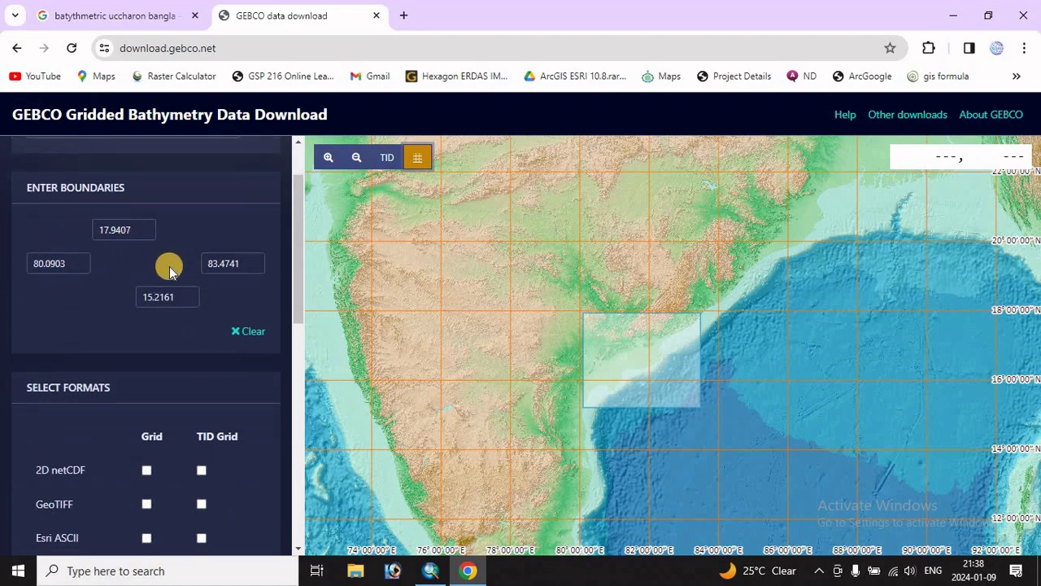
{"action": "scroll", "coordinate": [173, 278], "scroll_direction": "down", "scroll_amount": 2}
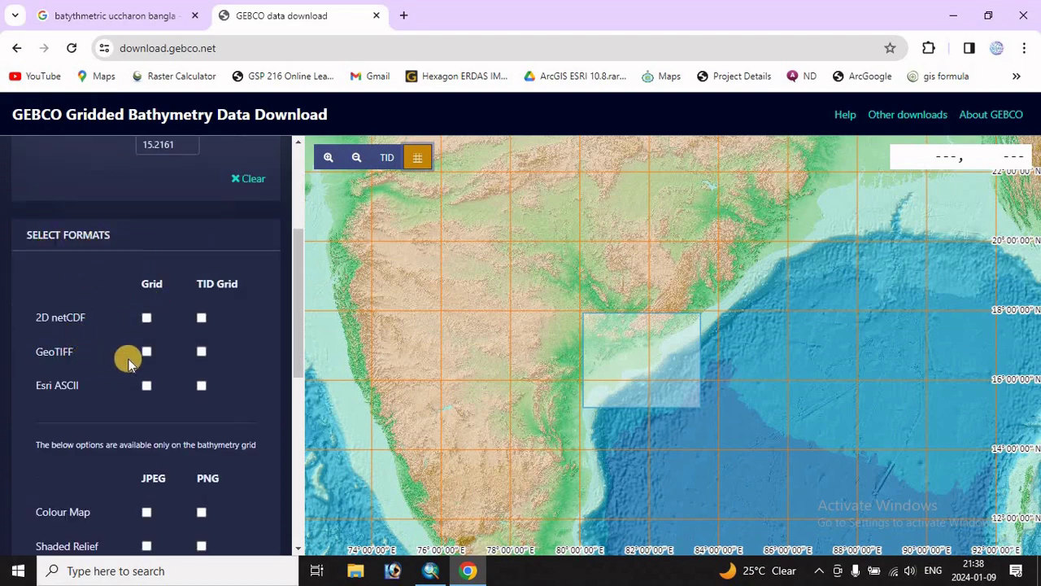
{"action": "scroll", "coordinate": [164, 360], "scroll_direction": "down", "scroll_amount": 6}
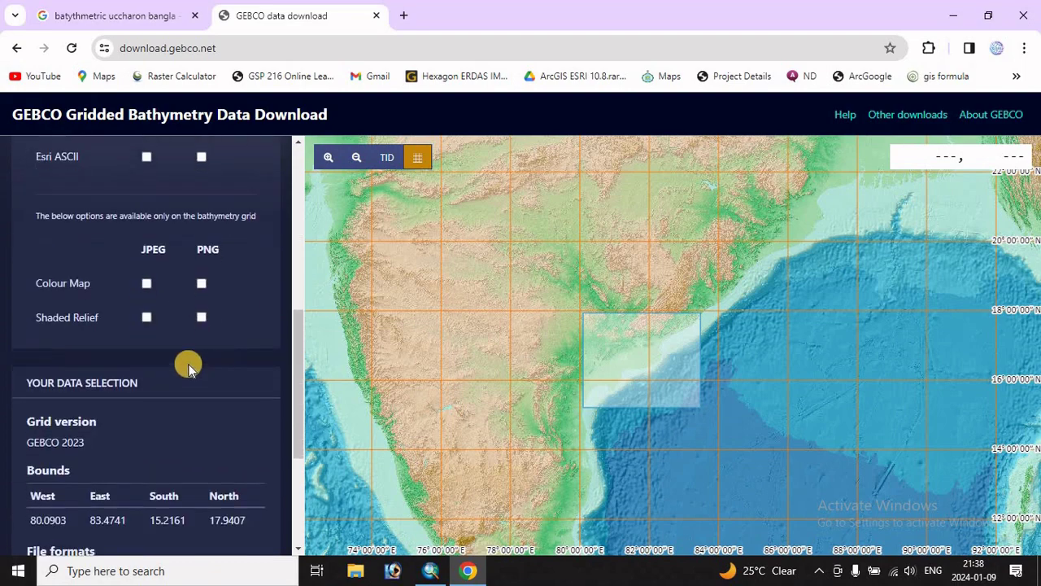
{"action": "left_click", "coordinate": [134, 505]}
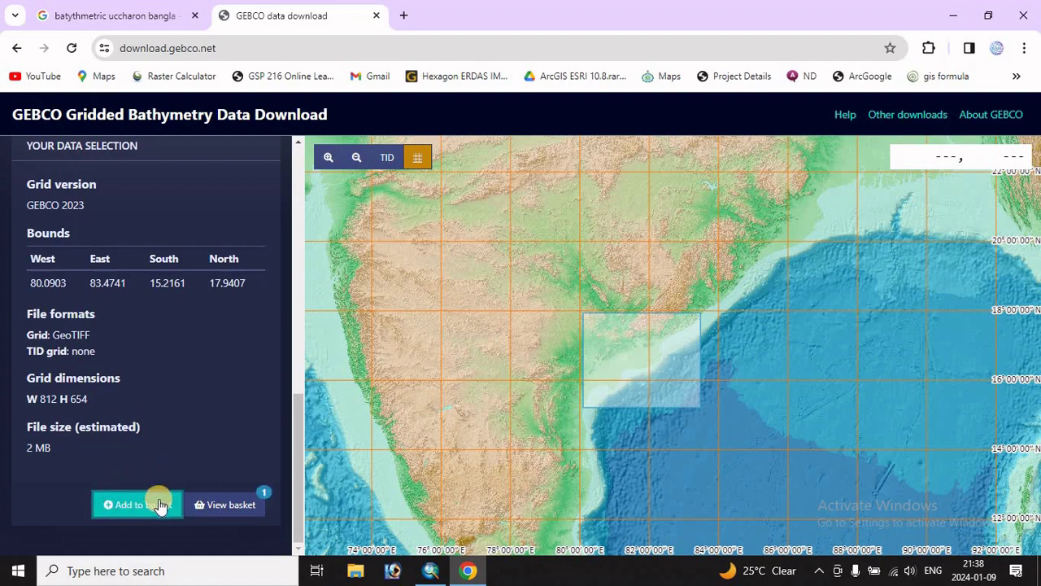
{"action": "left_click", "coordinate": [230, 506]}
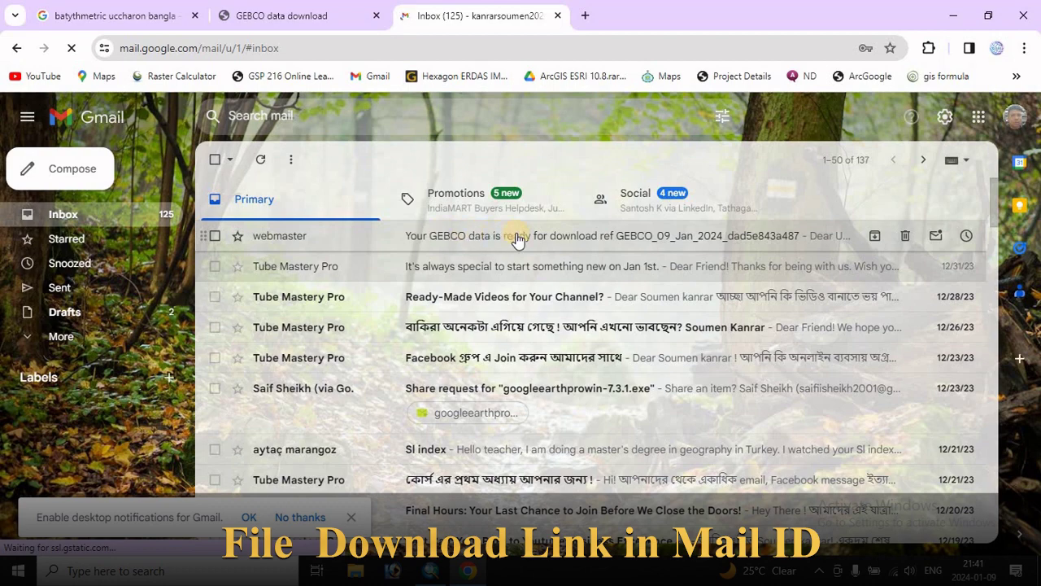
- View the e-mail with the GEBCO download link, and return to the GEBCO page to review the downloads basket
{"action": "left_click", "coordinate": [499, 241]}
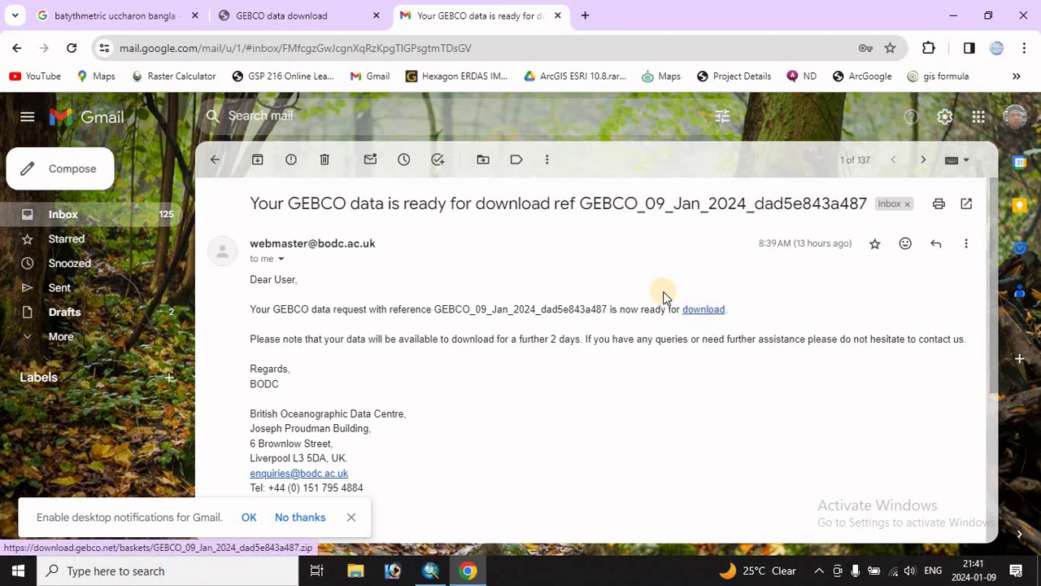
{"action": "left_click", "coordinate": [295, 18]}
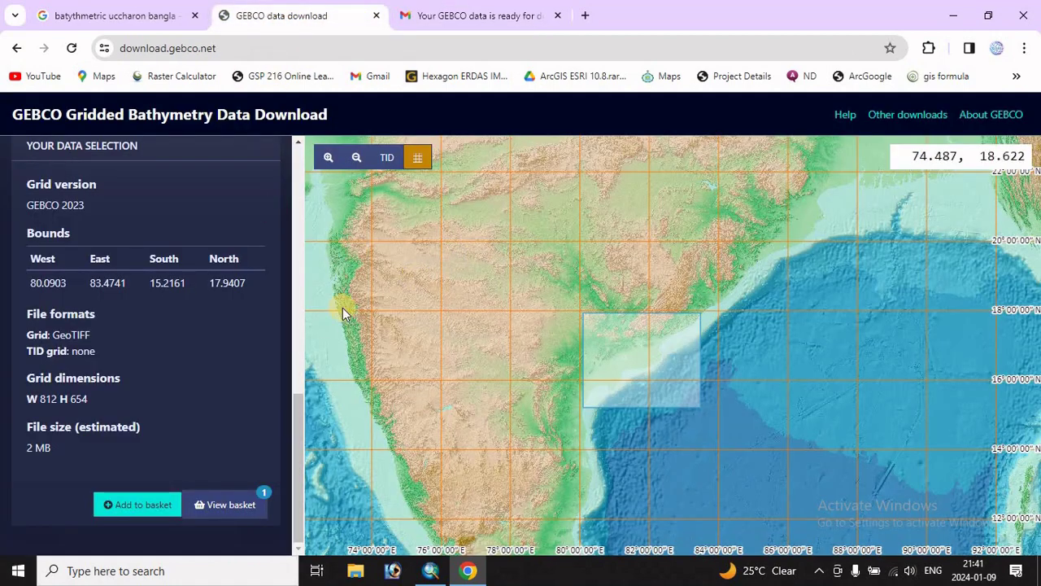
{"action": "left_click", "coordinate": [214, 505]}
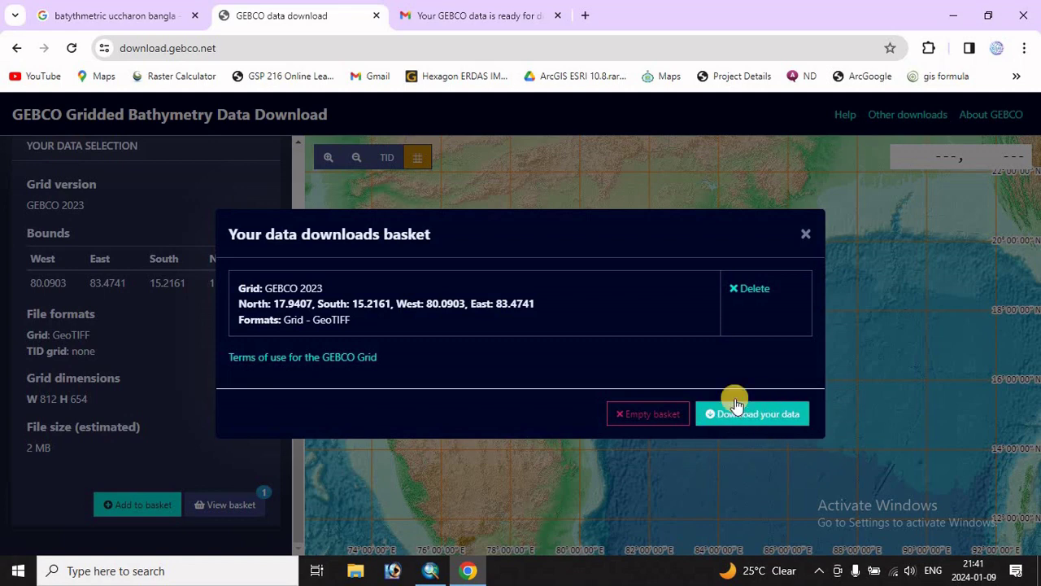
- Switch to File Explorer and extract the GEBCO_09_Jan_2024_dad5e843a487 archive into its default folder in Downloads
{"action": "left_click", "coordinate": [951, 18]}
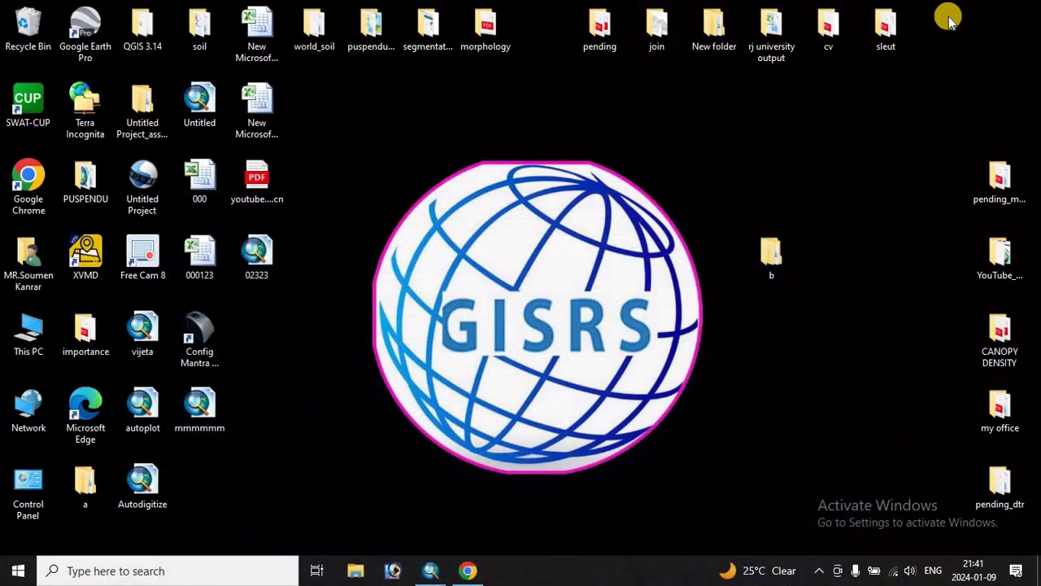
{"action": "key", "text": "super+e"}
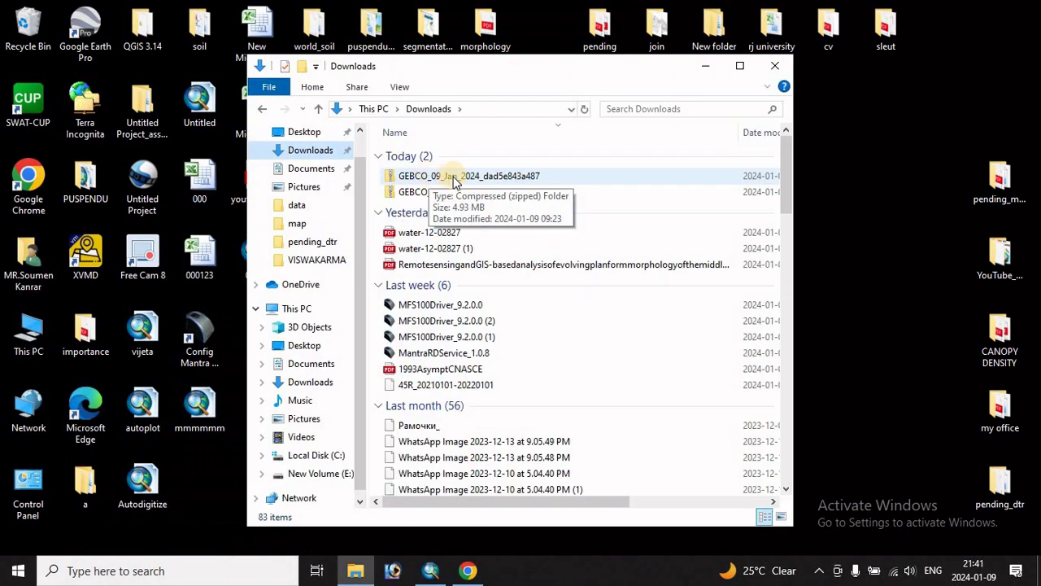
{"action": "left_click", "coordinate": [448, 179]}
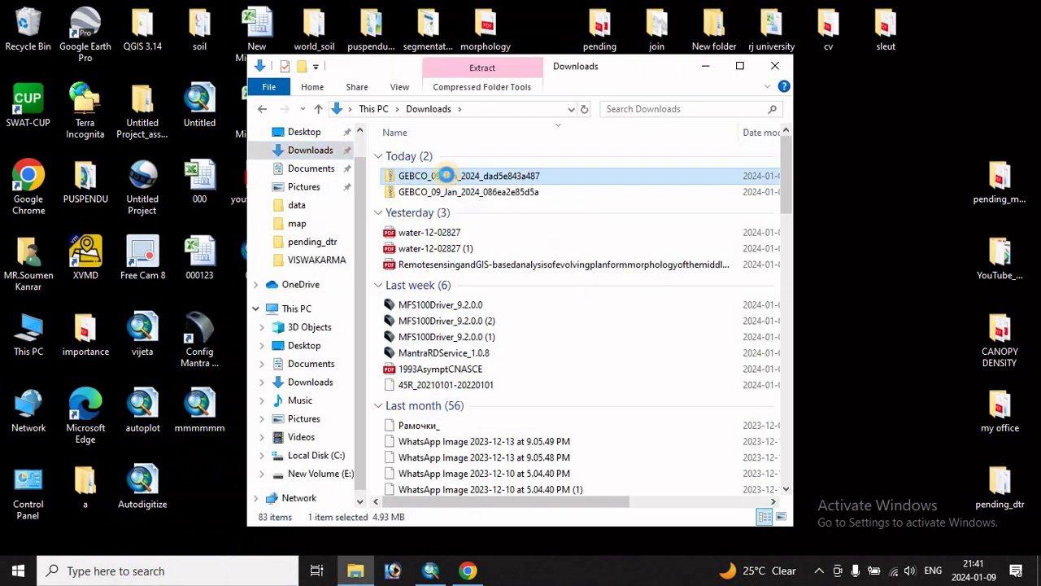
{"action": "right_click", "coordinate": [446, 176]}
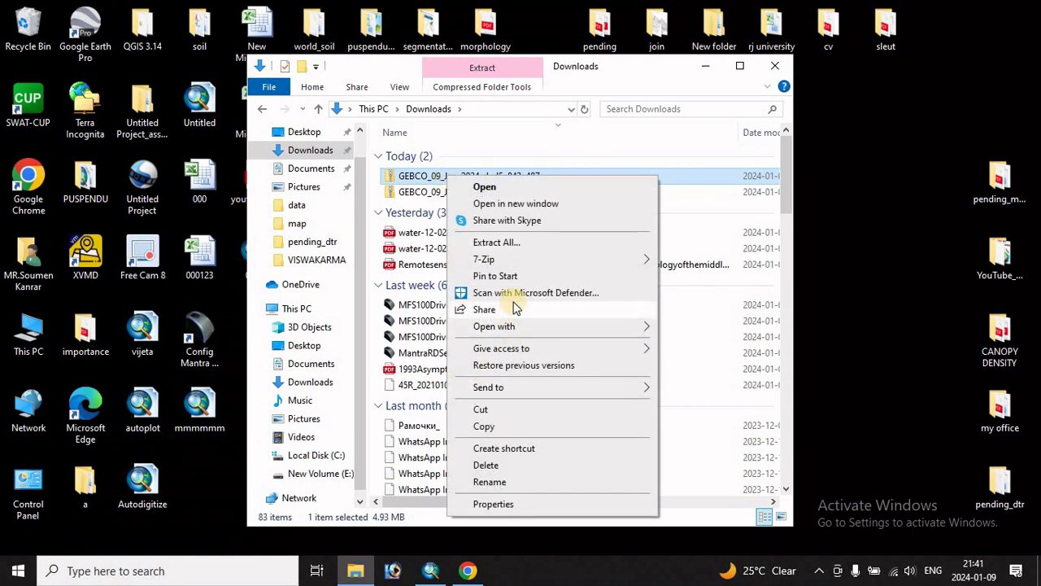
{"action": "left_click", "coordinate": [497, 244]}
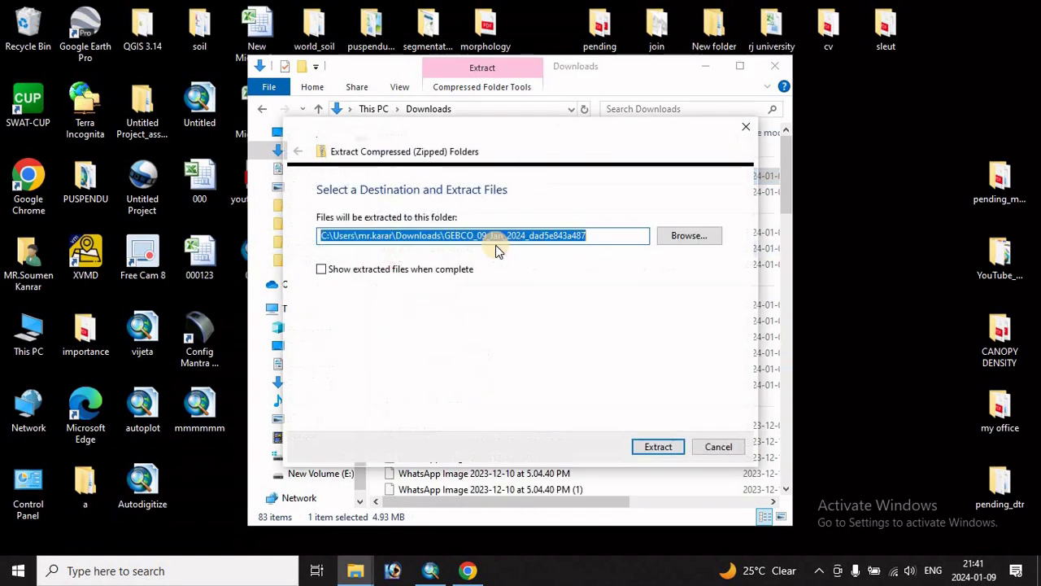
{"action": "left_click", "coordinate": [655, 448]}
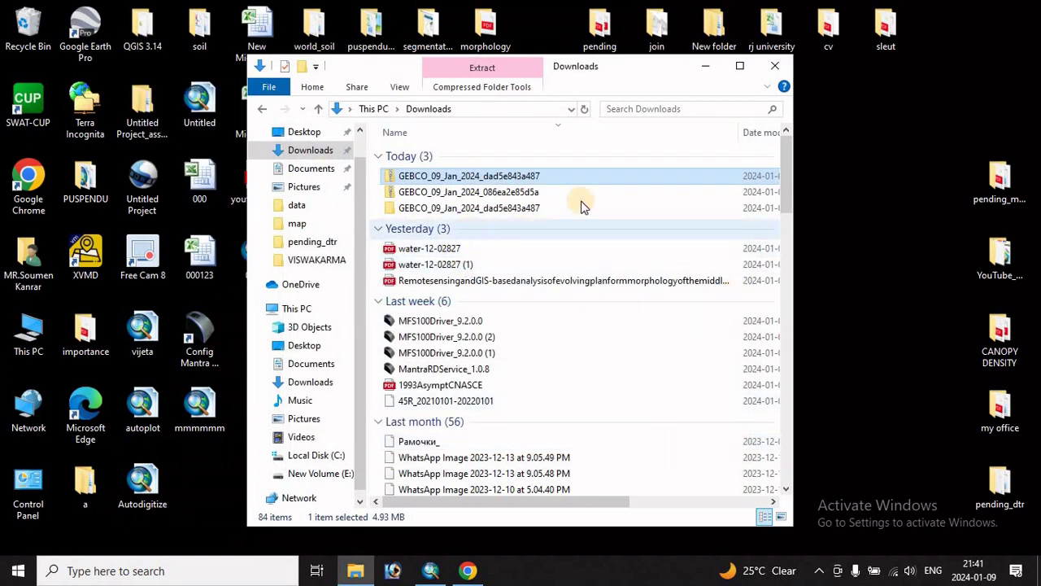
- Open the extracted GEBCO_09_Jan_2024_dad5e843a487 folder and copy the folder of the same name inside it
{"action": "double_click", "coordinate": [469, 208]}
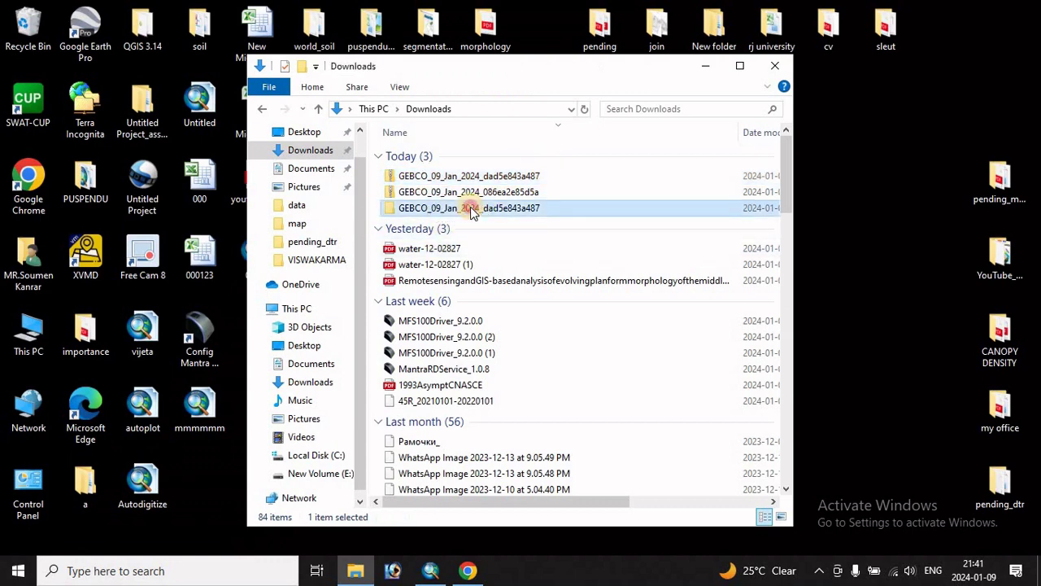
{"action": "left_click", "coordinate": [424, 156]}
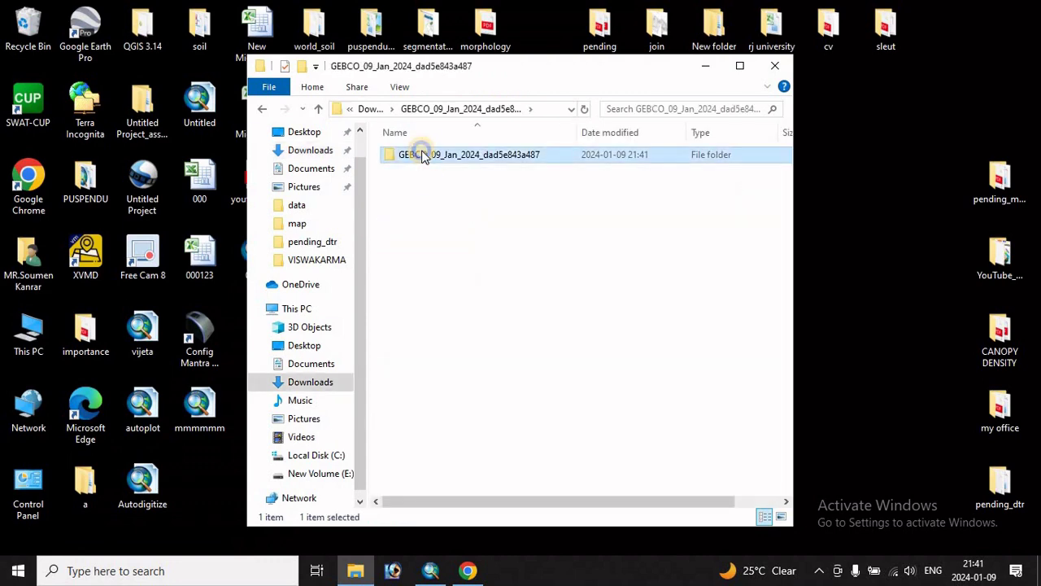
{"action": "right_click", "coordinate": [422, 155]}
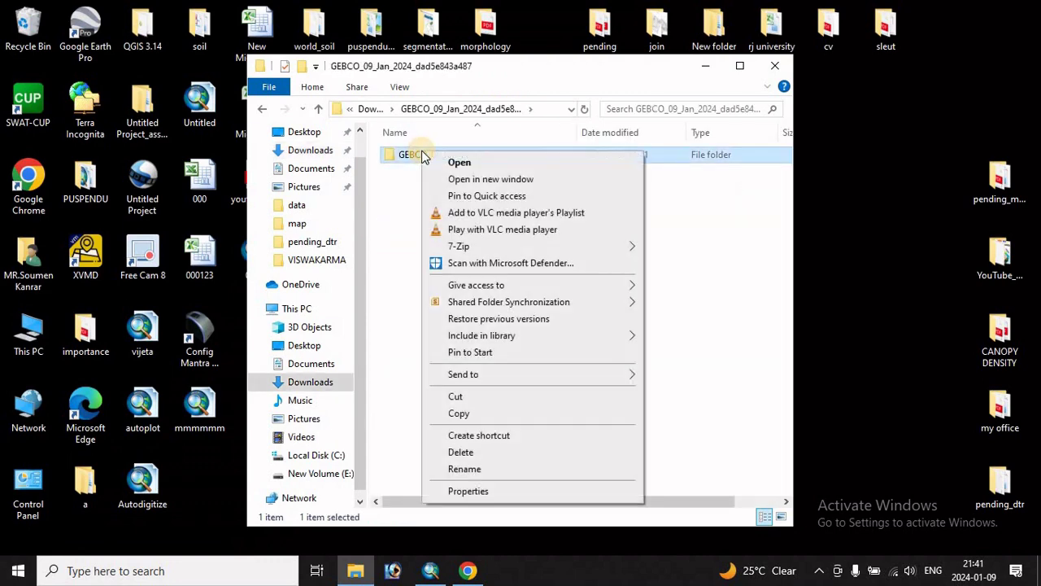
{"action": "left_click", "coordinate": [459, 413]}
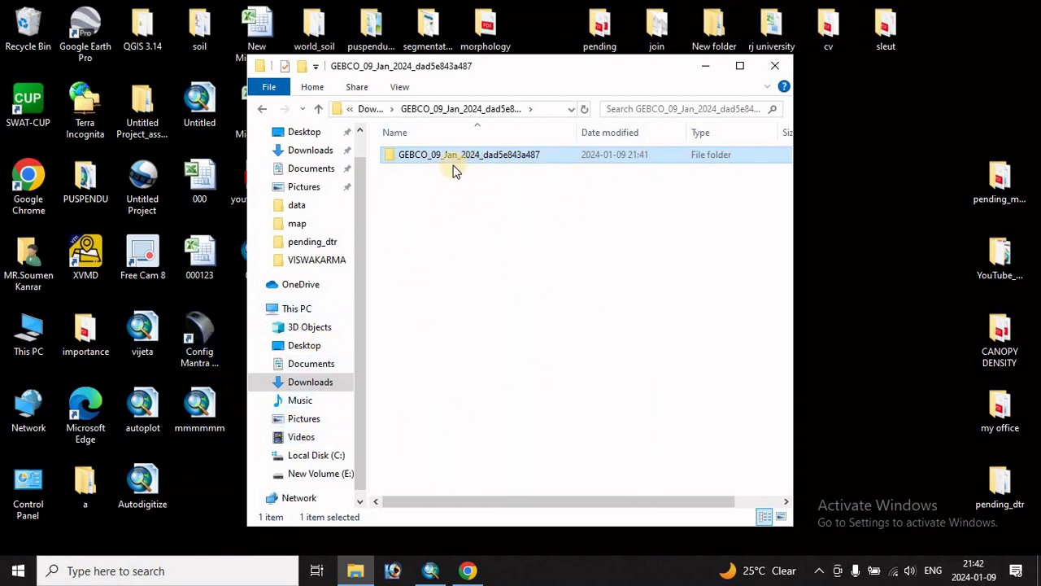
- Switch to ArcMap, refresh the E:\aaaaaaa folder in the Catalog and add its GEBCO 2023 GeoTIFF to the map
{"action": "left_click", "coordinate": [430, 570]}
{"action": "left_click", "coordinate": [900, 241]}
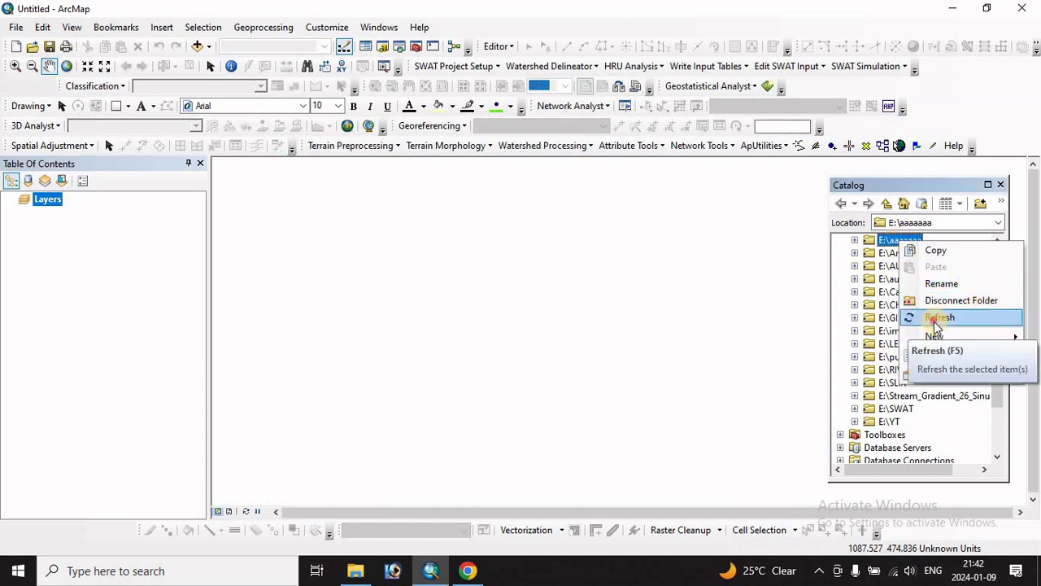
{"action": "left_click", "coordinate": [934, 319]}
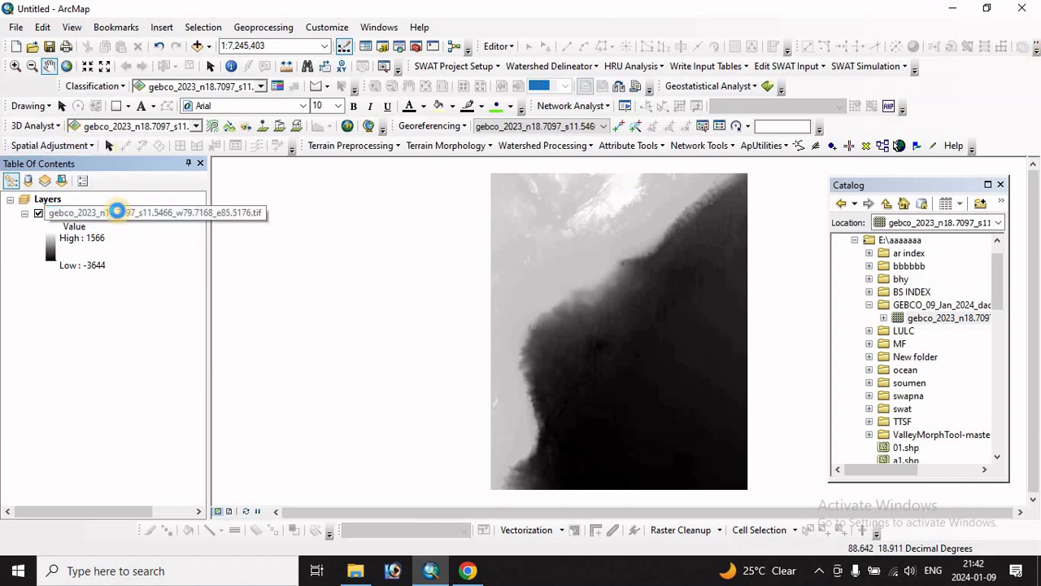
- Open the GEBCO raster layer's properties and try to switch its symbology to Classified
{"action": "right_click", "coordinate": [118, 214]}
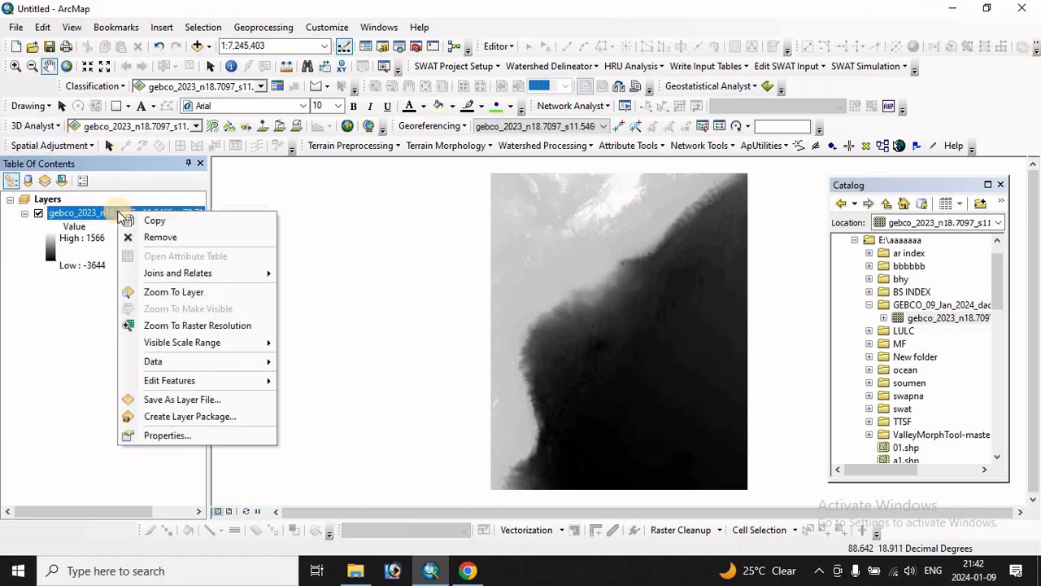
{"action": "left_click", "coordinate": [167, 435]}
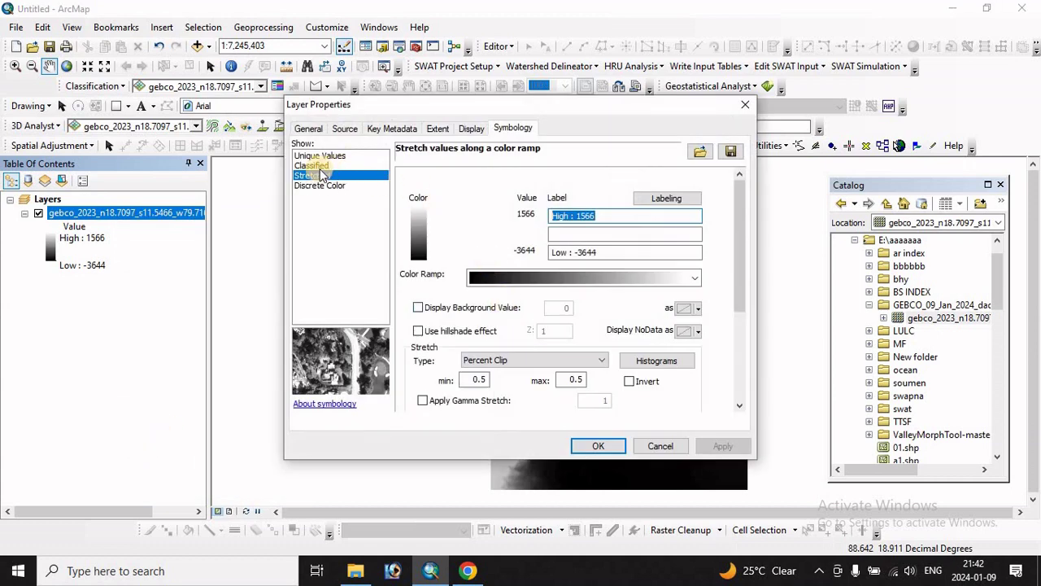
{"action": "left_click", "coordinate": [313, 166]}
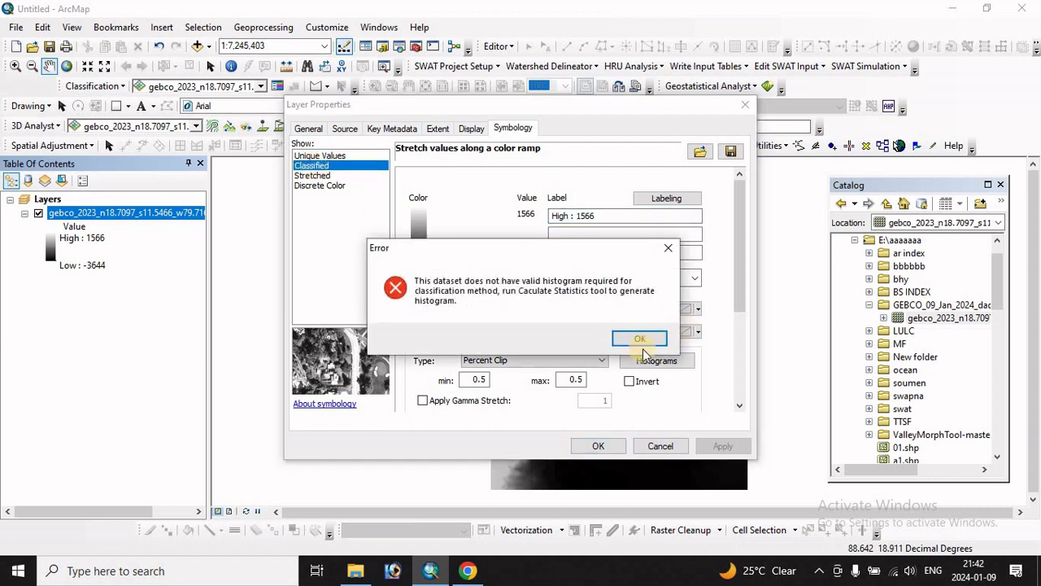
{"action": "left_click", "coordinate": [640, 338]}
- Apply the green-cyan-blue color ramp to the raster's stretched symbology with Invert enabled
{"action": "left_click", "coordinate": [688, 274]}
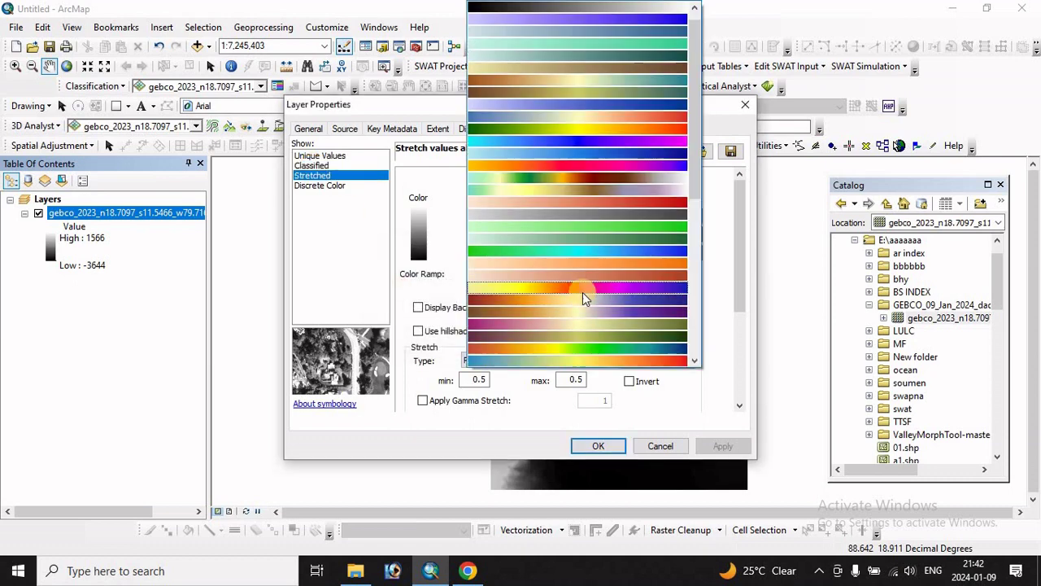
{"action": "left_click", "coordinate": [520, 254]}
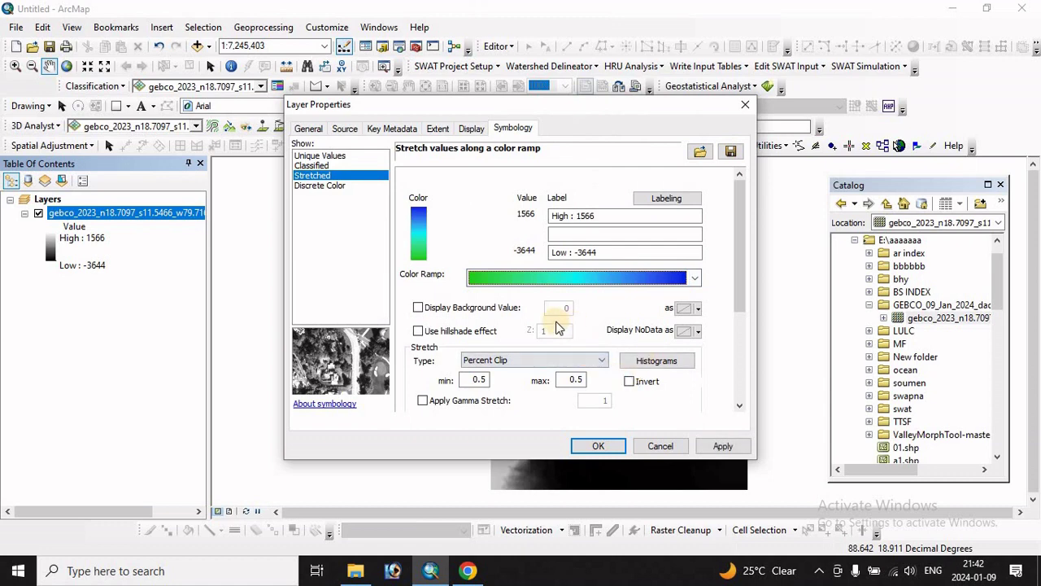
{"action": "left_click", "coordinate": [631, 382]}
{"action": "left_click", "coordinate": [723, 446]}
{"action": "left_click", "coordinate": [597, 445]}
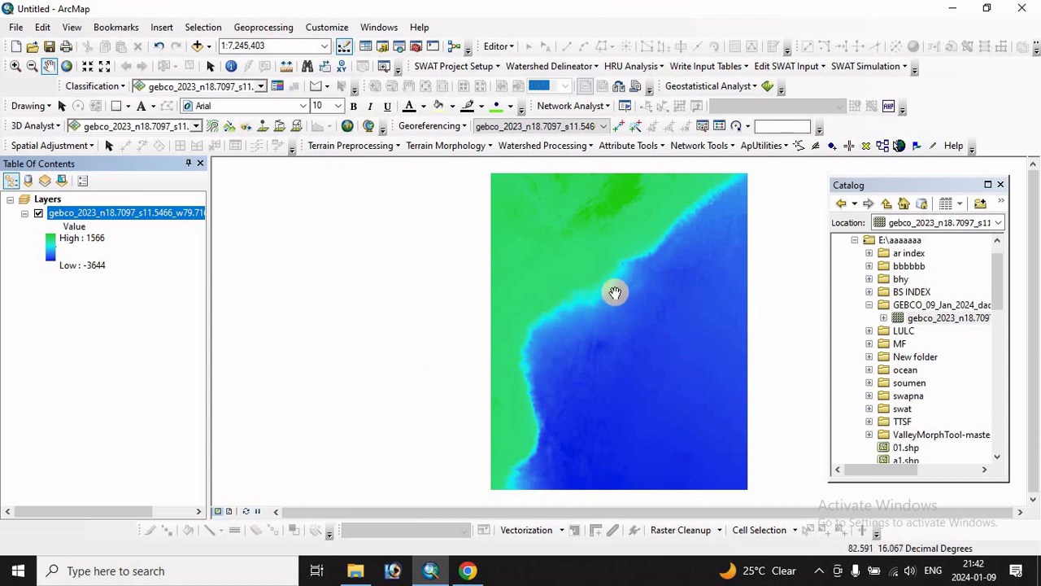
{"action": "left_click_drag", "start_coordinate": [614, 290], "coordinate": [551, 314]}
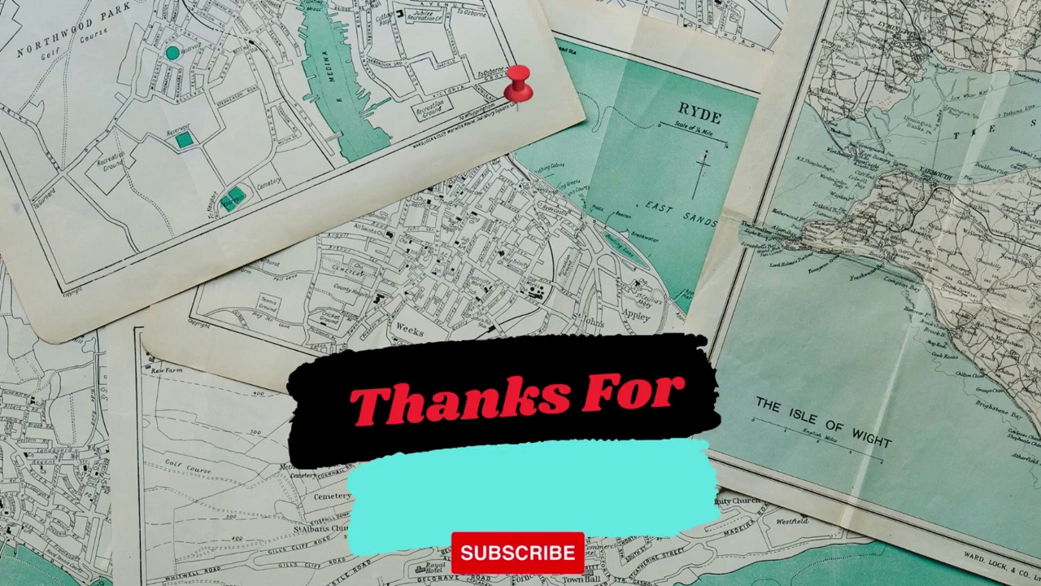